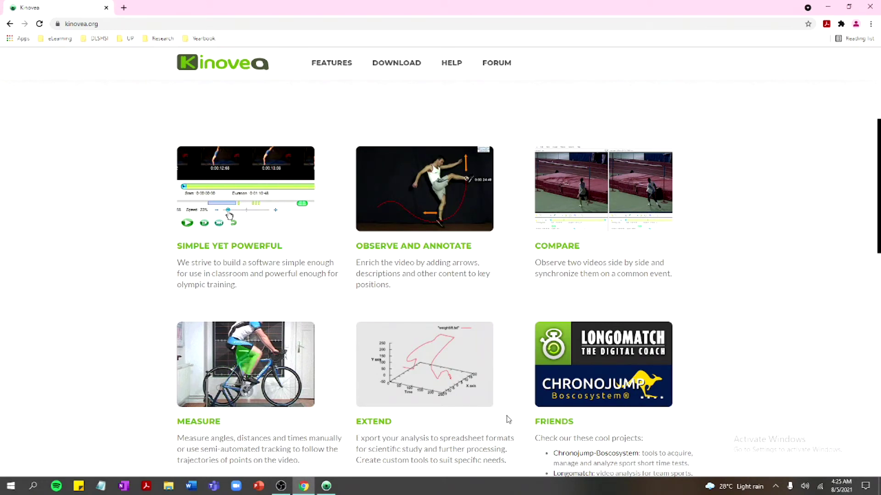
Visit the Kinovea download page, then return to the Kinovea home page.
{"action": "scroll", "coordinate": [551, 395], "scroll_direction": "up", "scroll_amount": 5}
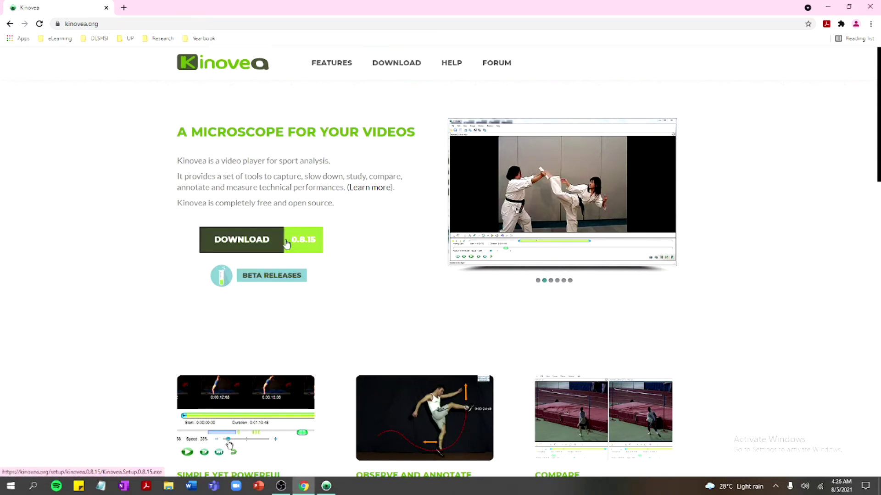
{"action": "left_click", "coordinate": [404, 71]}
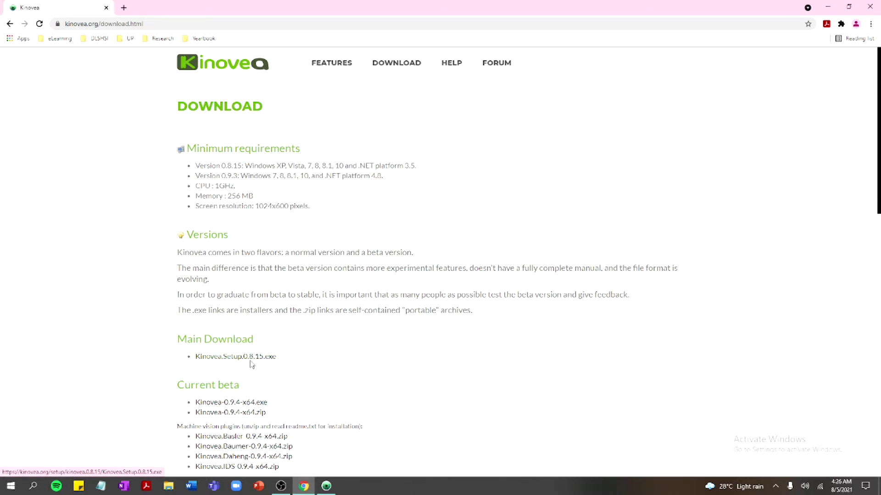
{"action": "left_click", "coordinate": [9, 24]}
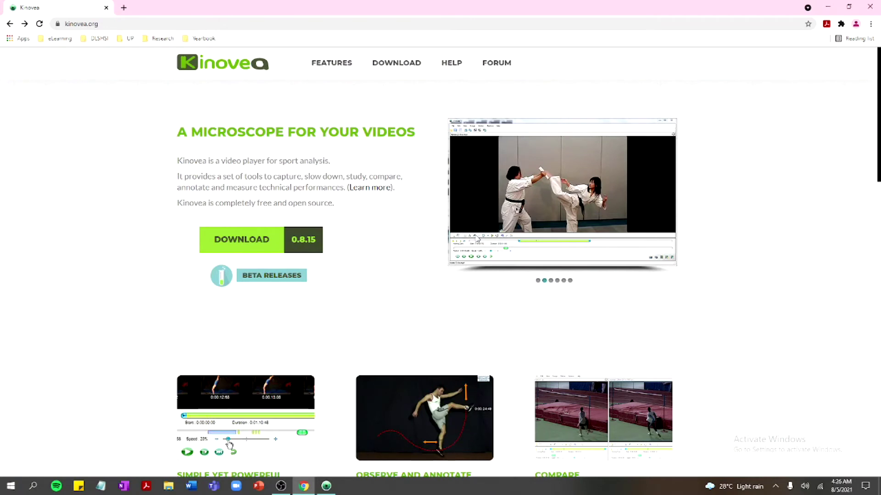
Highlight the 'free and open source' phrase, then minimize Chrome to reveal Kinovea.
{"action": "left_click_drag", "start_coordinate": [209, 204], "coordinate": [338, 215]}
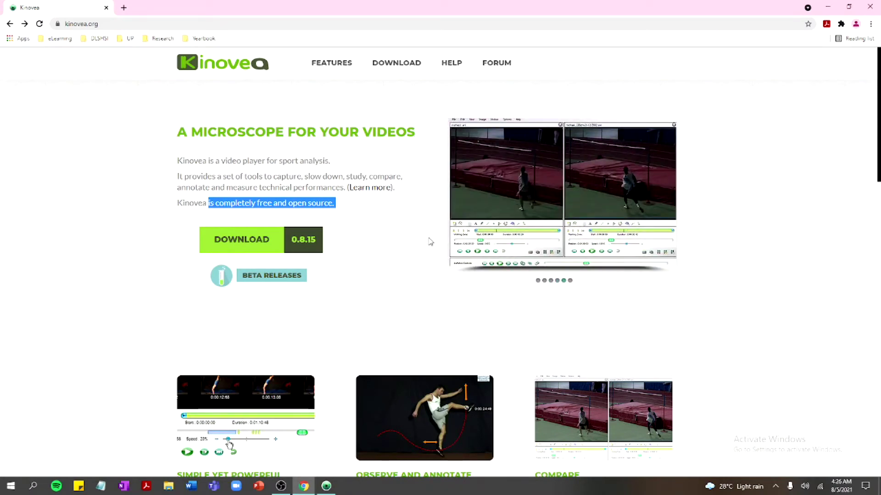
{"action": "left_click", "coordinate": [390, 249]}
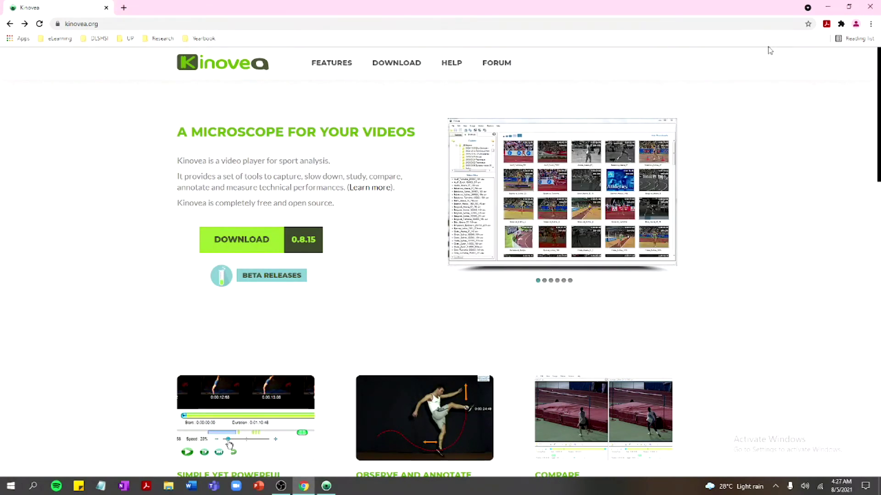
{"action": "left_click", "coordinate": [828, 7]}
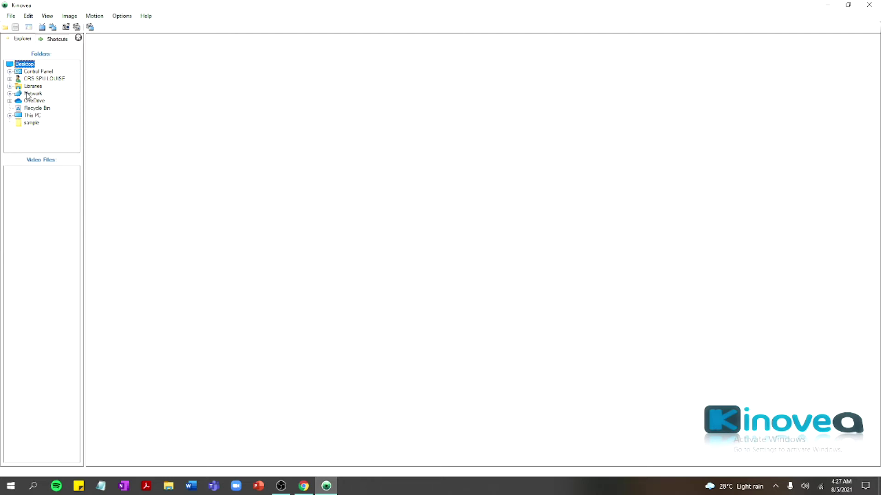
Open picture.jpeg from the sample folder in the Kinovea player.
{"action": "left_click", "coordinate": [29, 122]}
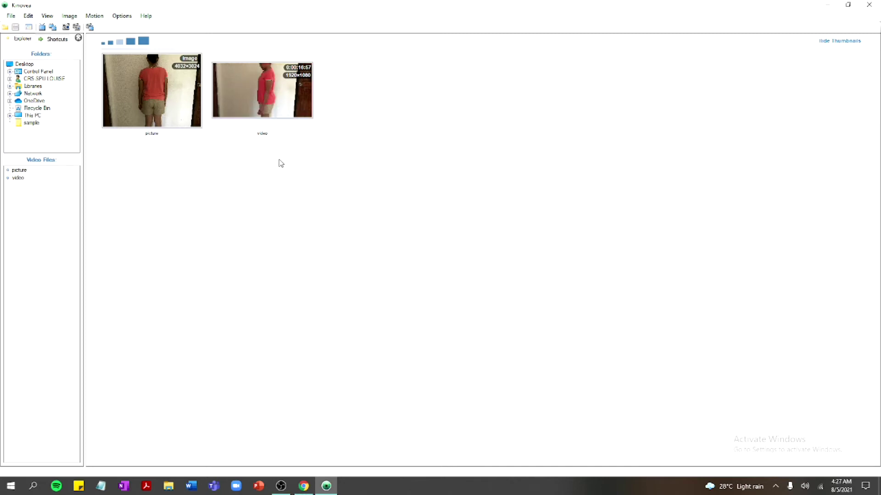
{"action": "left_click", "coordinate": [147, 87]}
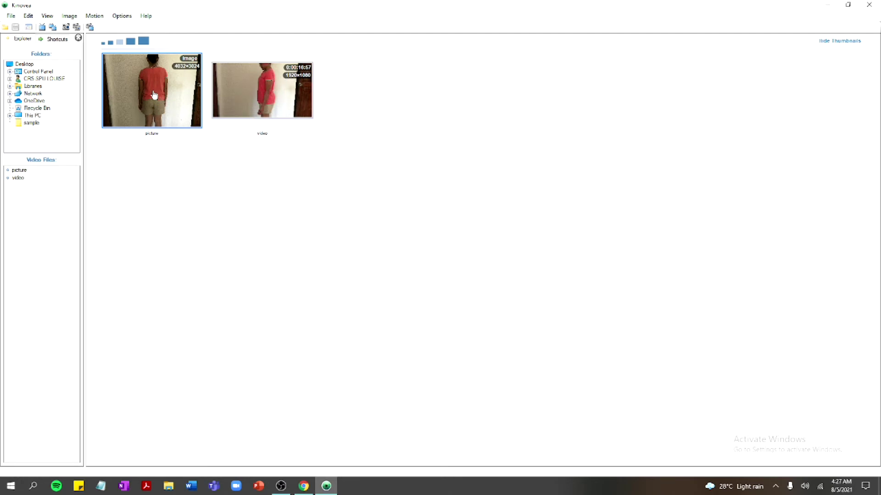
{"action": "double_click", "coordinate": [154, 95]}
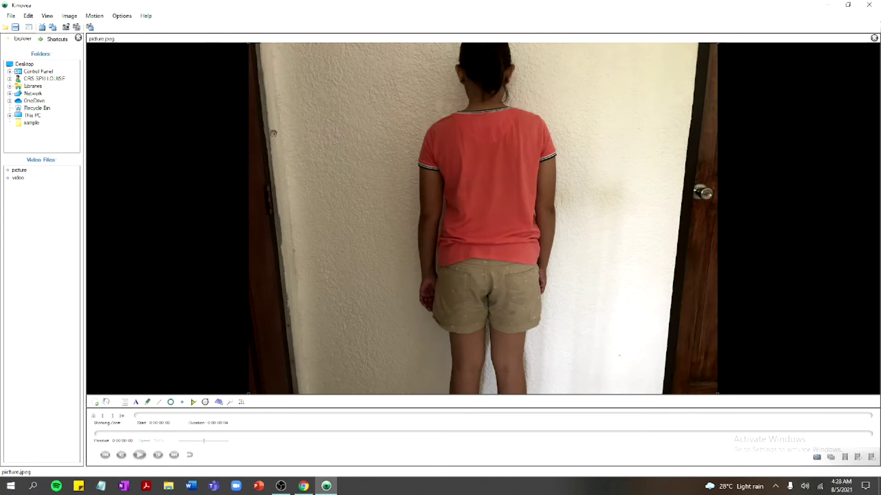
Add a key image for picture.jpeg, then move aside and close the Comments window.
{"action": "left_click", "coordinate": [124, 403]}
{"action": "left_click_drag", "start_coordinate": [436, 175], "coordinate": [189, 64]}
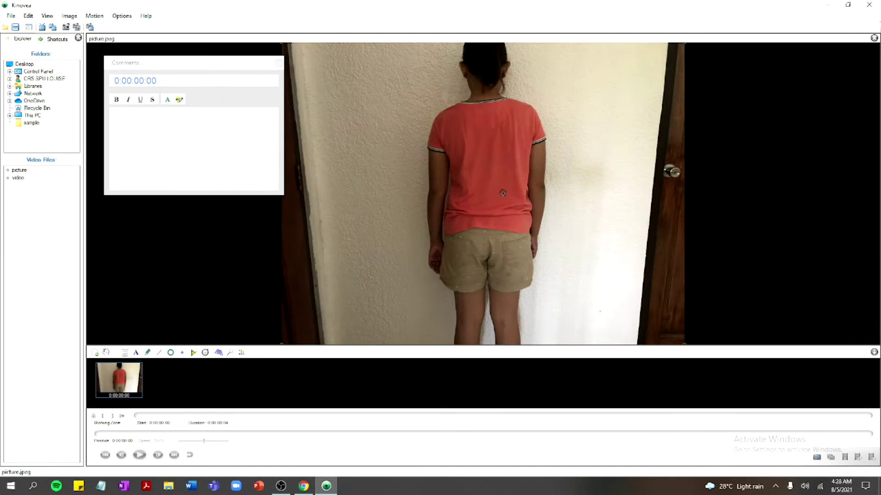
{"action": "left_click", "coordinate": [157, 147]}
{"action": "left_click", "coordinate": [278, 63]}
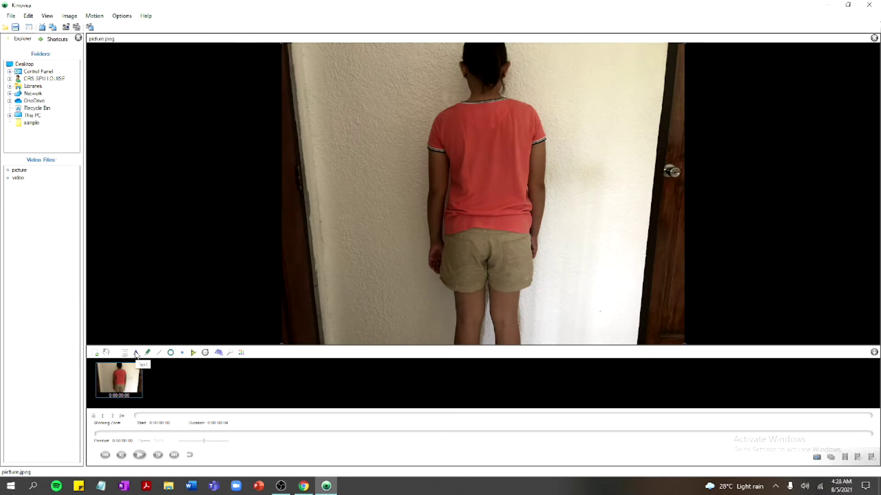
Add a 'LEFT' text label on the wall left of the head.
{"action": "left_click", "coordinate": [136, 354]}
{"action": "left_click", "coordinate": [376, 68]}
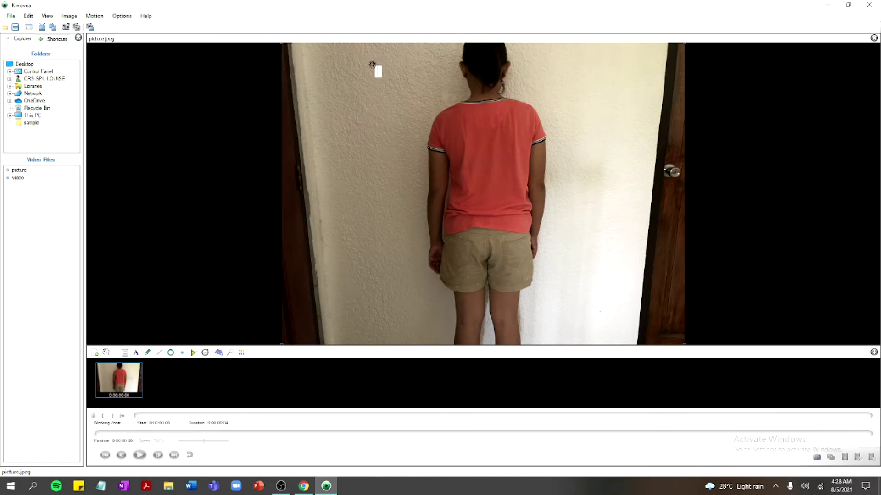
{"action": "type", "text": "LEFT"}
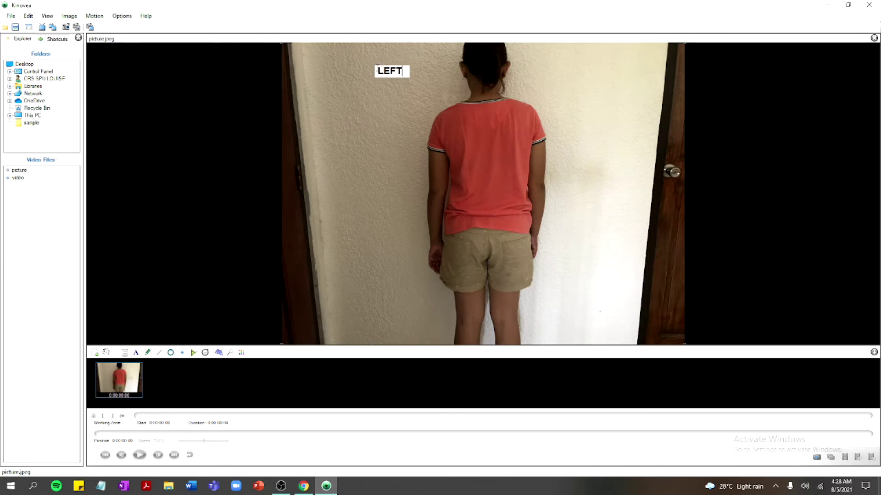
{"action": "left_click", "coordinate": [551, 82]}
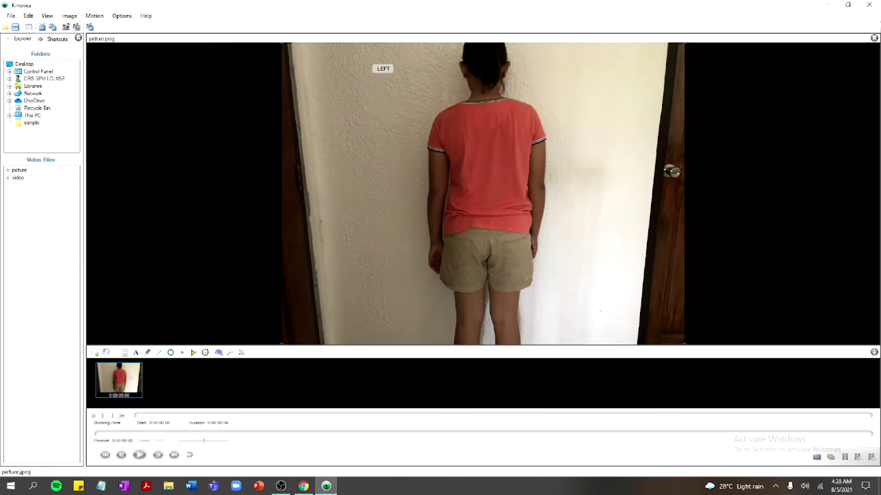
Add a 'RIGHT' label on the right wall and raise both labels level near the top.
{"action": "left_click", "coordinate": [574, 68]}
{"action": "type", "text": "RIGHT"}
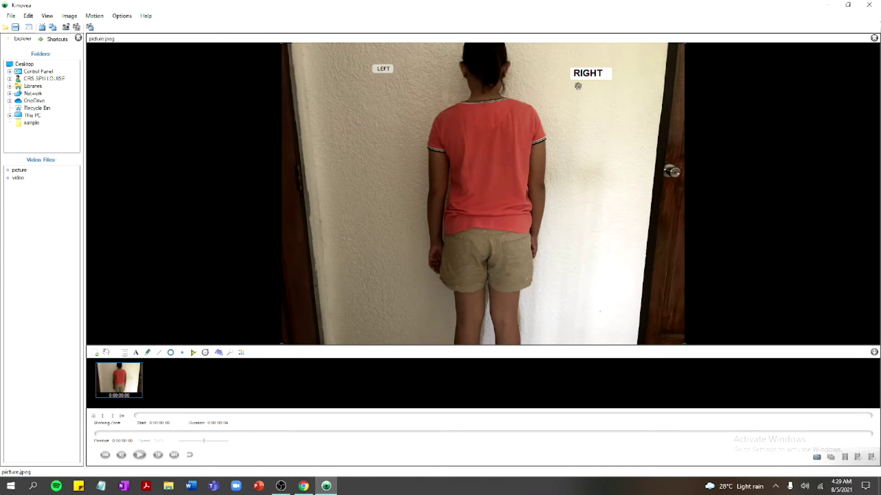
{"action": "key", "text": "Return"}
{"action": "key", "text": "BackSpace"}
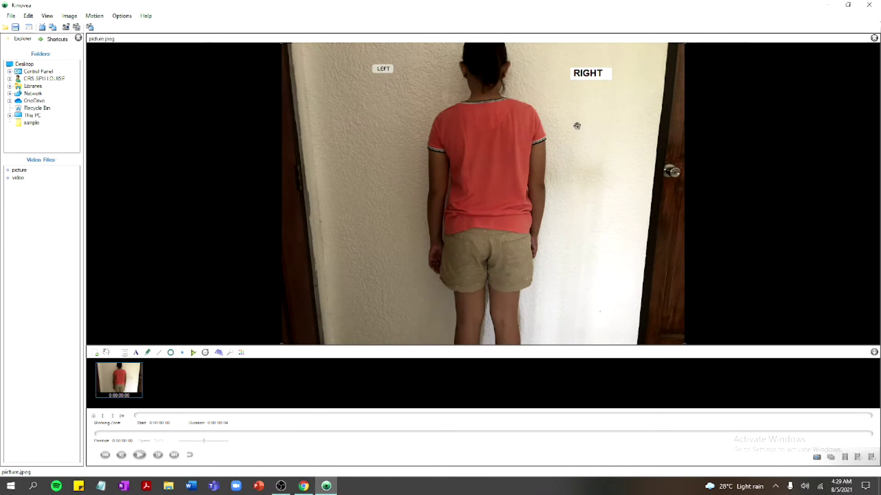
{"action": "left_click", "coordinate": [577, 126]}
{"action": "left_click_drag", "start_coordinate": [389, 70], "coordinate": [425, 55]}
{"action": "left_click_drag", "start_coordinate": [579, 71], "coordinate": [562, 55]}
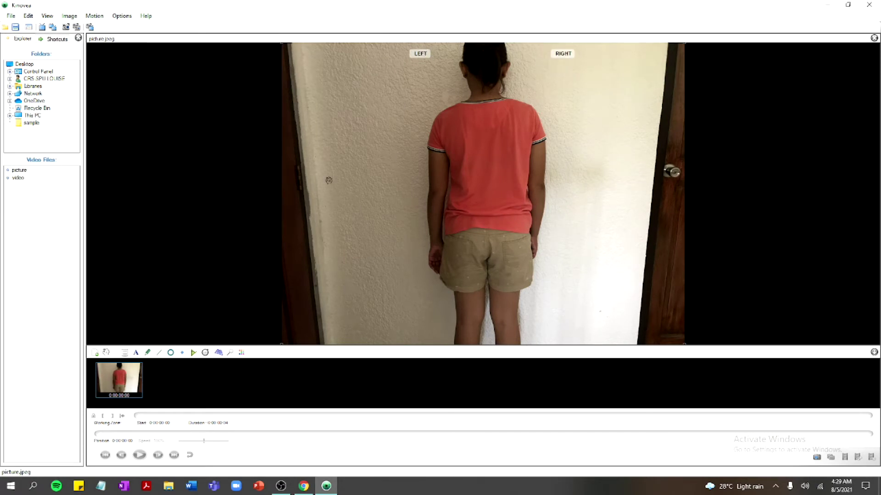
Draw green freehand Pencil strokes on the upper-left wall, checking the drawing colour settings.
{"action": "left_click", "coordinate": [148, 354]}
{"action": "left_click_drag", "start_coordinate": [306, 79], "coordinate": [303, 104]}
{"action": "left_click", "coordinate": [317, 76]}
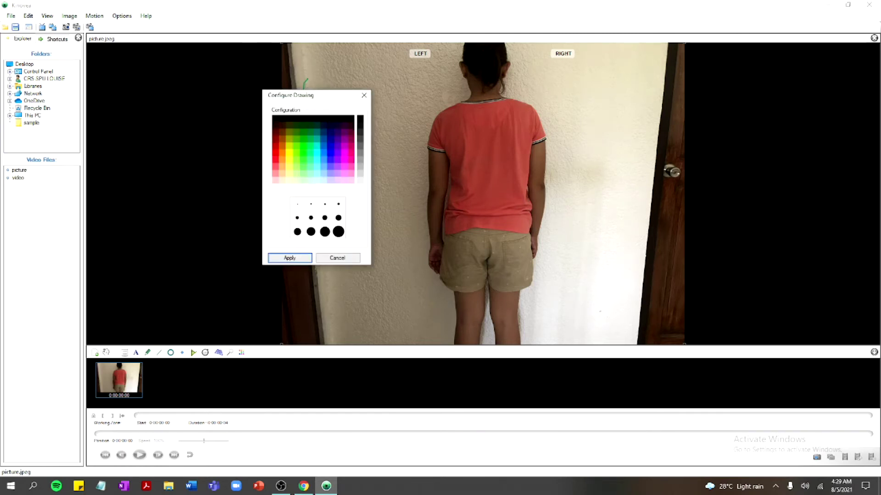
{"action": "left_click", "coordinate": [364, 92]}
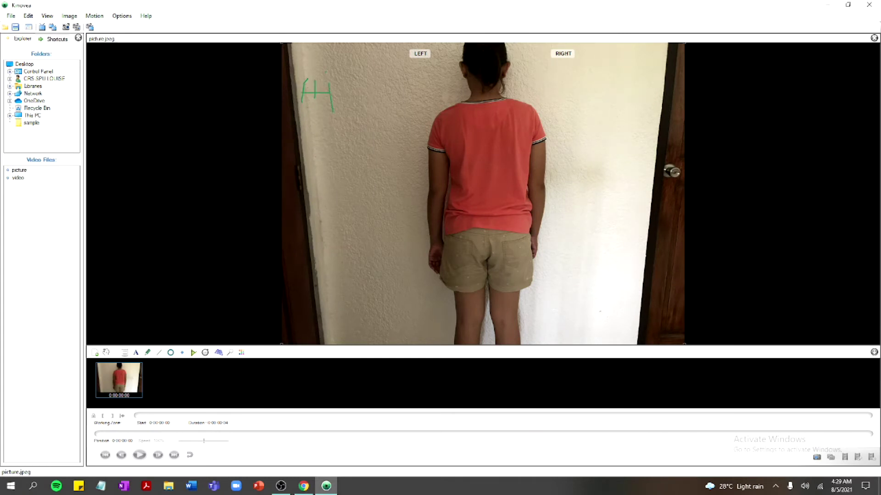
{"action": "left_click_drag", "start_coordinate": [309, 104], "coordinate": [327, 106]}
Place a cross marker on the left shoulder point.
{"action": "left_click", "coordinate": [182, 352]}
{"action": "left_click", "coordinate": [440, 113]}
Draw a line from the left shoulder marker across to the right shoulder point.
{"action": "left_click", "coordinate": [161, 354]}
{"action": "left_click_drag", "start_coordinate": [440, 112], "coordinate": [531, 107]}
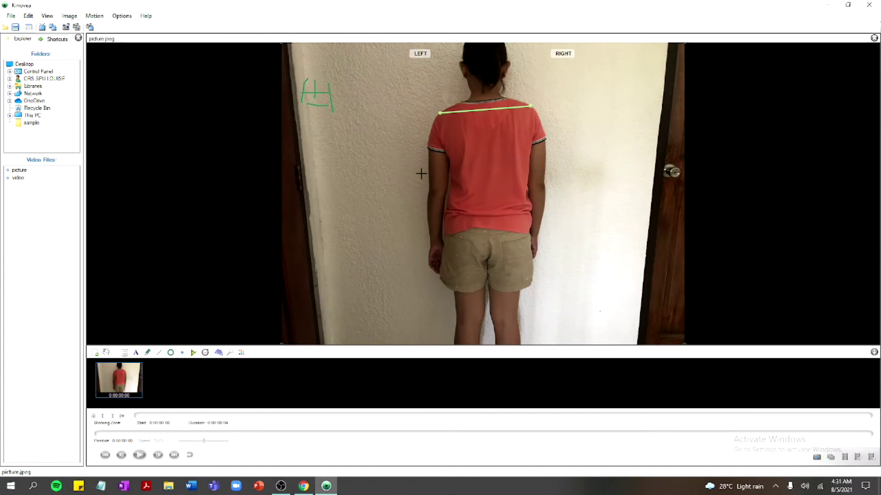
Draw a vertical and a crossing diagonal line on the left wall, plus a circle at the neck.
{"action": "left_click", "coordinate": [170, 353]}
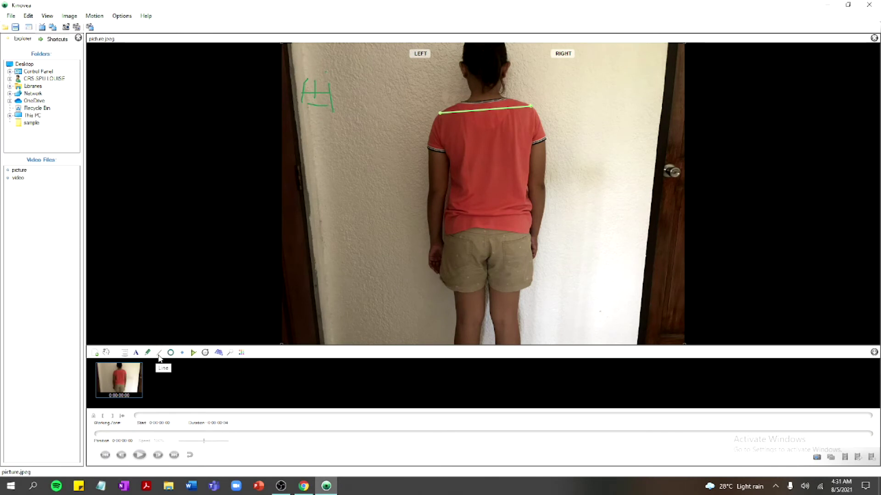
{"action": "mouse_move", "coordinate": [359, 146]}
{"action": "left_mouse_down"}
{"action": "mouse_move", "coordinate": [380, 278]}
{"action": "mouse_move", "coordinate": [359, 282]}
{"action": "left_mouse_up"}
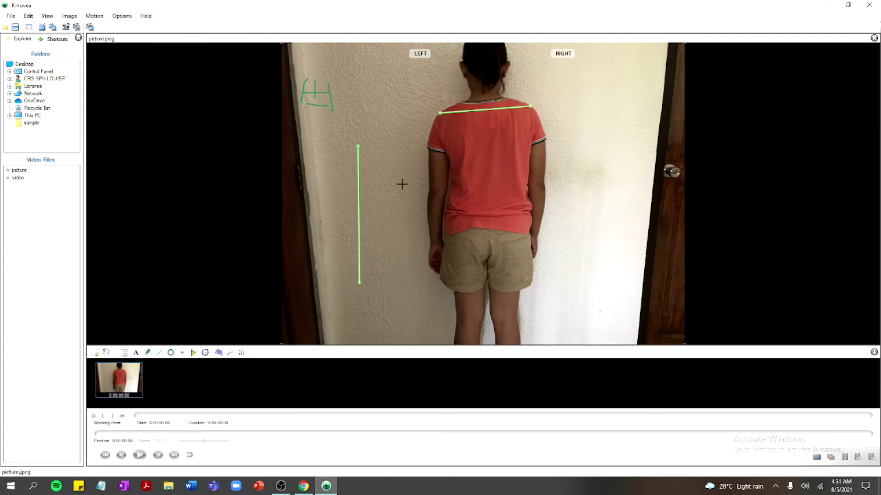
{"action": "left_click_drag", "start_coordinate": [334, 260], "coordinate": [401, 161]}
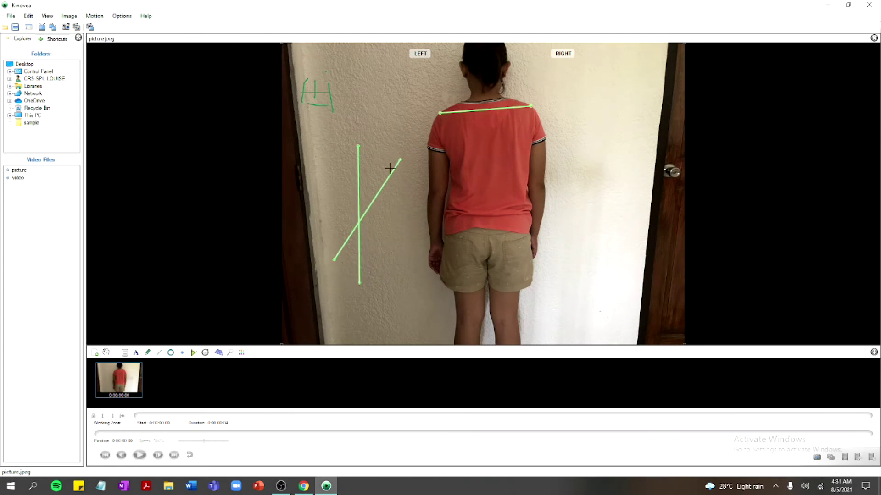
{"action": "left_click", "coordinate": [170, 352]}
{"action": "mouse_move", "coordinate": [514, 88]}
{"action": "left_mouse_down"}
{"action": "mouse_move", "coordinate": [560, 134]}
{"action": "mouse_move", "coordinate": [526, 96]}
{"action": "left_mouse_up"}
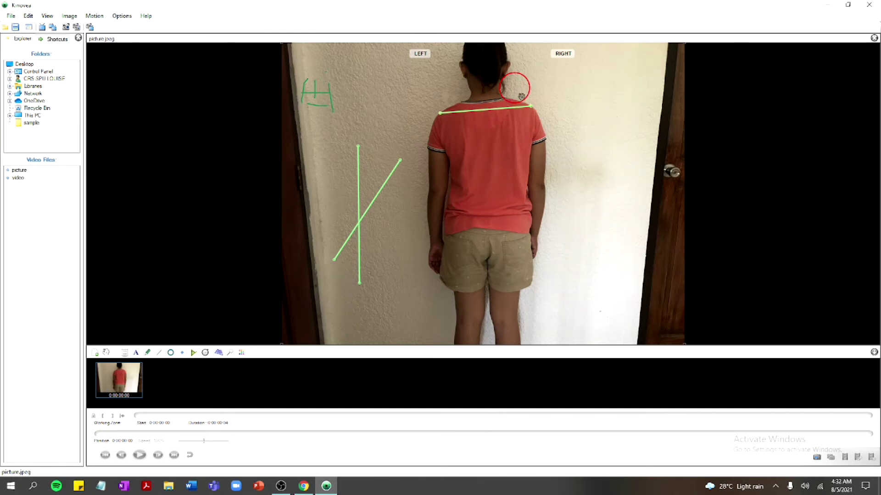
Drag the red circle from the neck onto the upper end of the diagonal wall line.
{"action": "left_click_drag", "start_coordinate": [525, 96], "coordinate": [541, 117]}
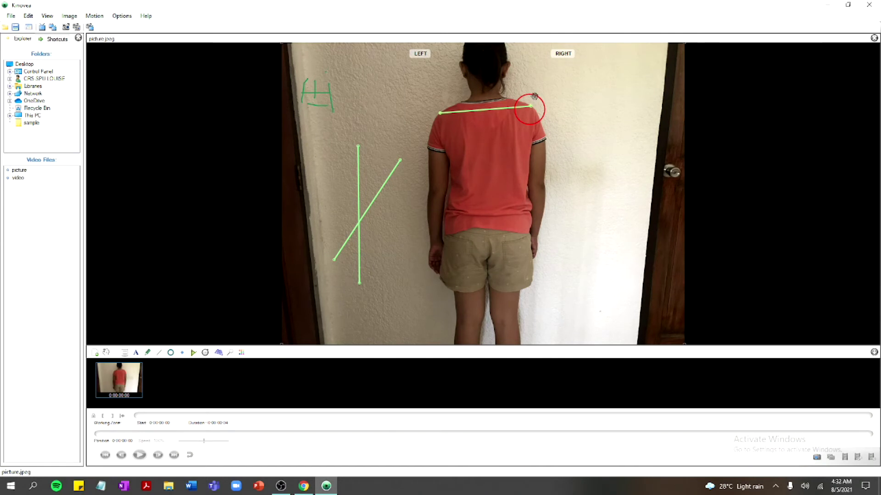
{"action": "left_click_drag", "start_coordinate": [534, 97], "coordinate": [561, 116]}
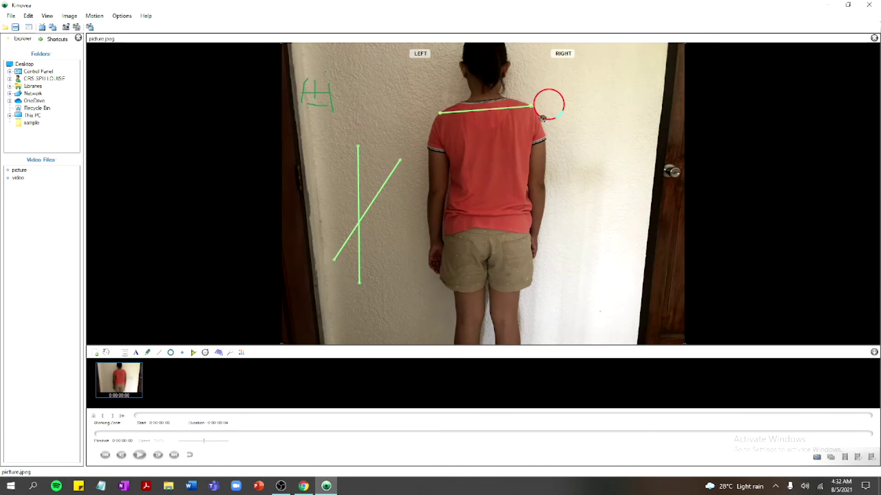
{"action": "left_click_drag", "start_coordinate": [543, 118], "coordinate": [398, 179]}
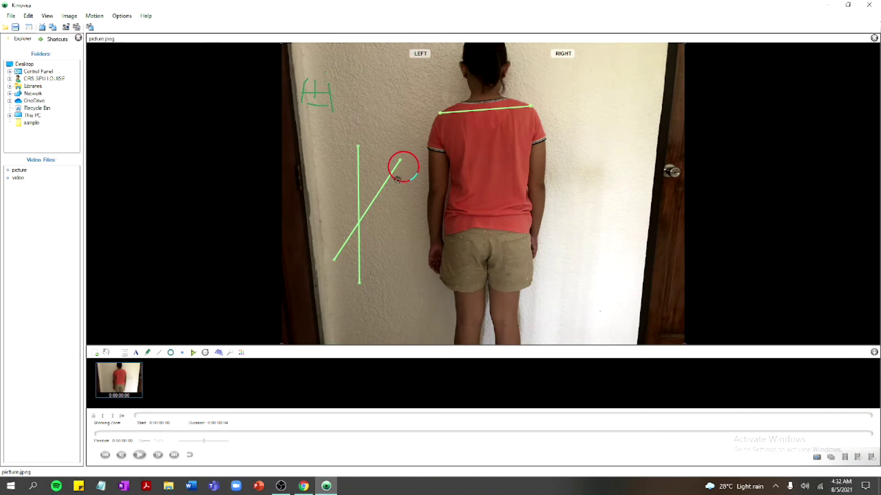
Delete the red circle and the diagonal green line.
{"action": "key", "text": "Delete"}
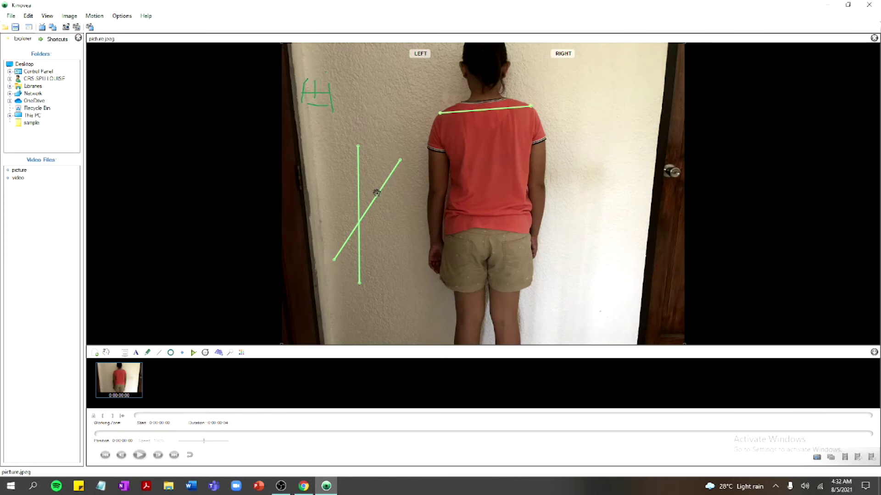
{"action": "key", "text": "Delete"}
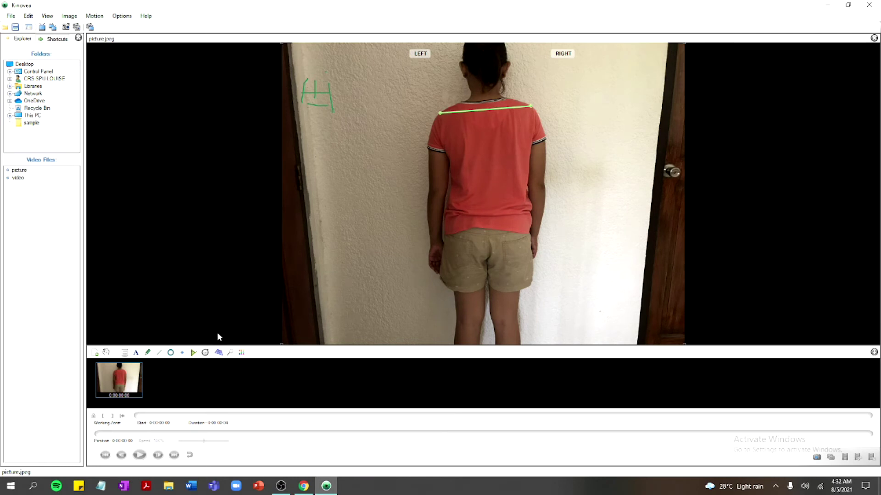
Overlay a grid on the photo and drag it over the girl's upper back and shoulders.
{"action": "left_click", "coordinate": [65, 18]}
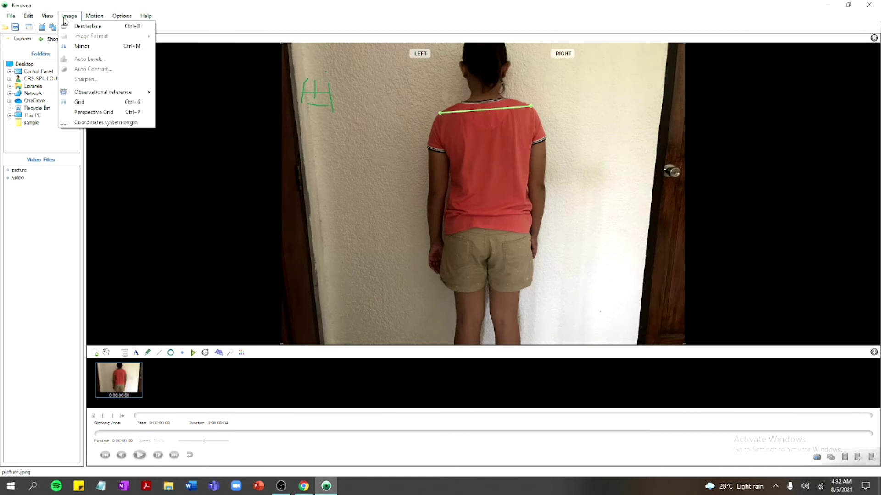
{"action": "left_click", "coordinate": [91, 104]}
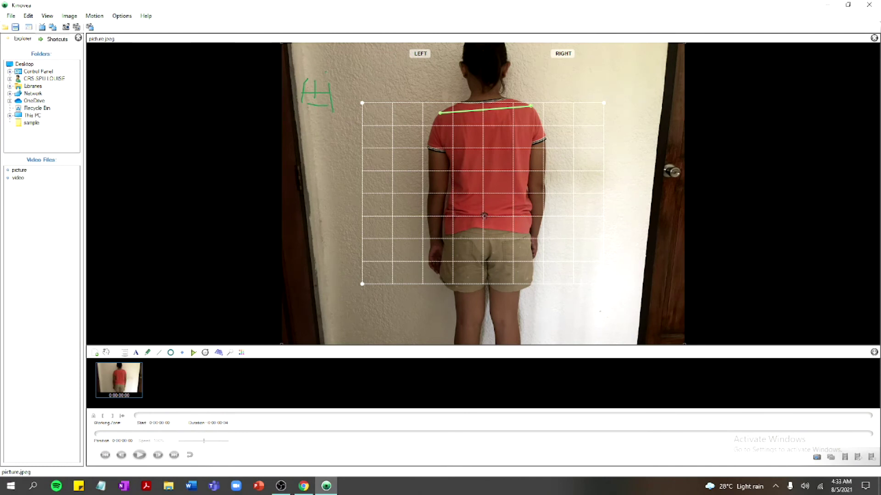
{"action": "left_click_drag", "start_coordinate": [484, 216], "coordinate": [481, 156]}
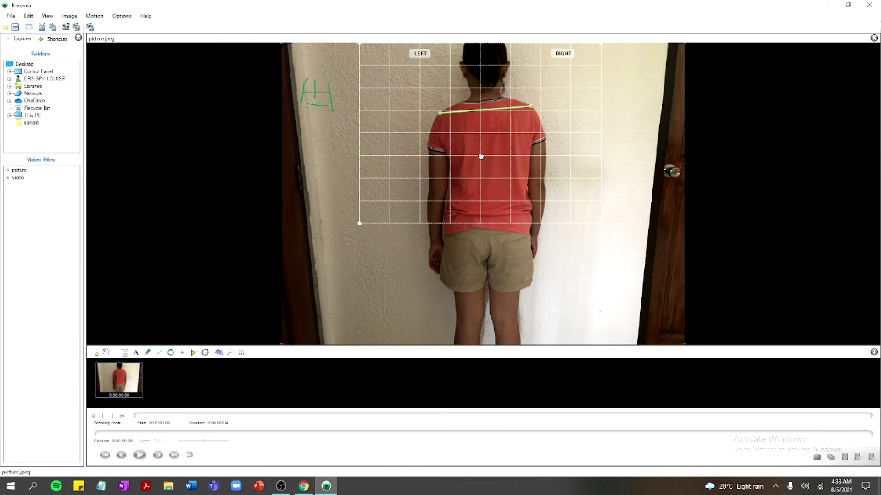
{"action": "left_click_drag", "start_coordinate": [480, 157], "coordinate": [488, 167]}
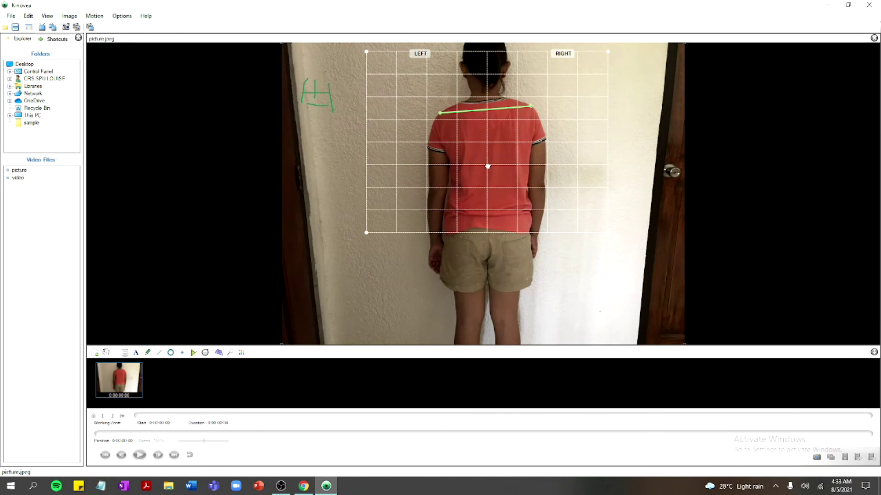
{"action": "left_click", "coordinate": [183, 353]}
Draw a vertical line one grid square tall and calibrate it to read 3.00 cm.
{"action": "left_click", "coordinate": [160, 353]}
{"action": "left_click", "coordinate": [160, 354]}
{"action": "left_click_drag", "start_coordinate": [395, 186], "coordinate": [395, 210]}
{"action": "right_click", "coordinate": [396, 198]}
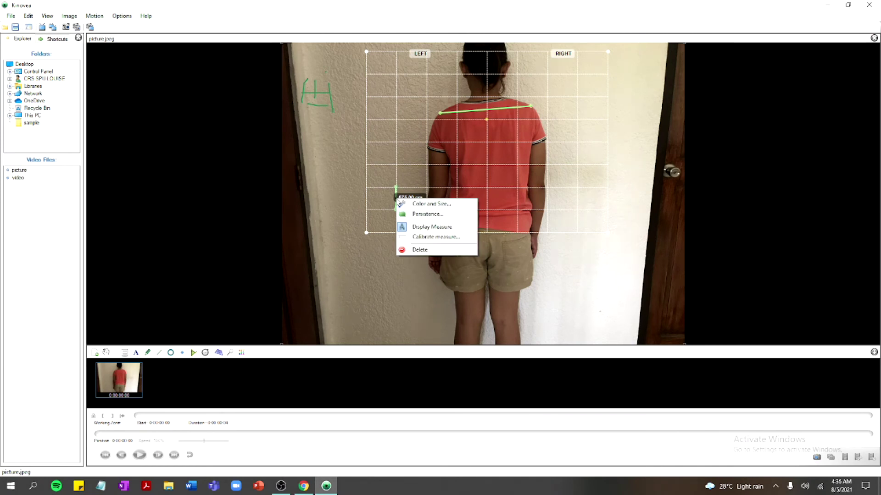
{"action": "left_click", "coordinate": [415, 237]}
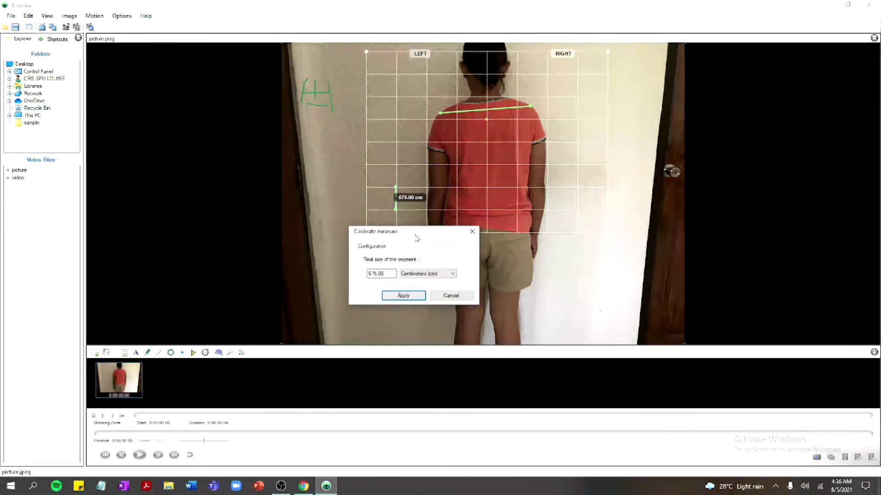
{"action": "left_click", "coordinate": [389, 275]}
{"action": "key", "text": "BackSpace"}
{"action": "key", "text": "BackSpace"}
{"action": "key", "text": "BackSpace"}
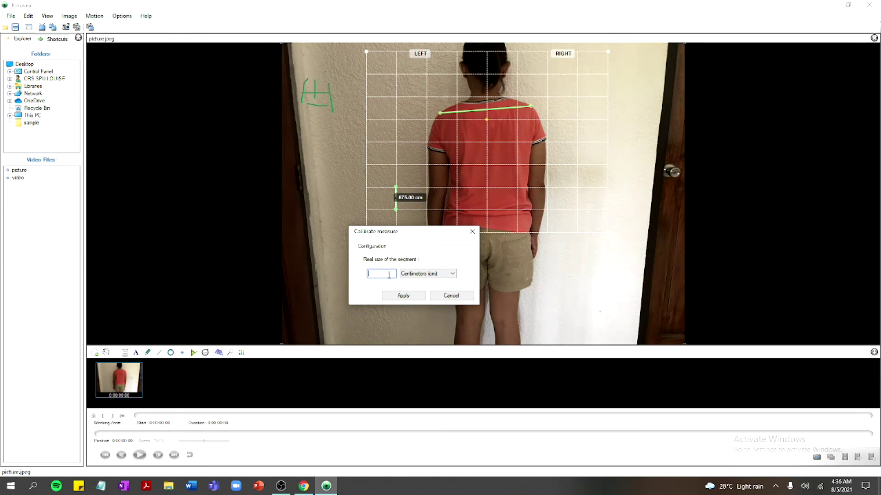
{"action": "type", "text": "3"}
{"action": "left_click", "coordinate": [403, 296]}
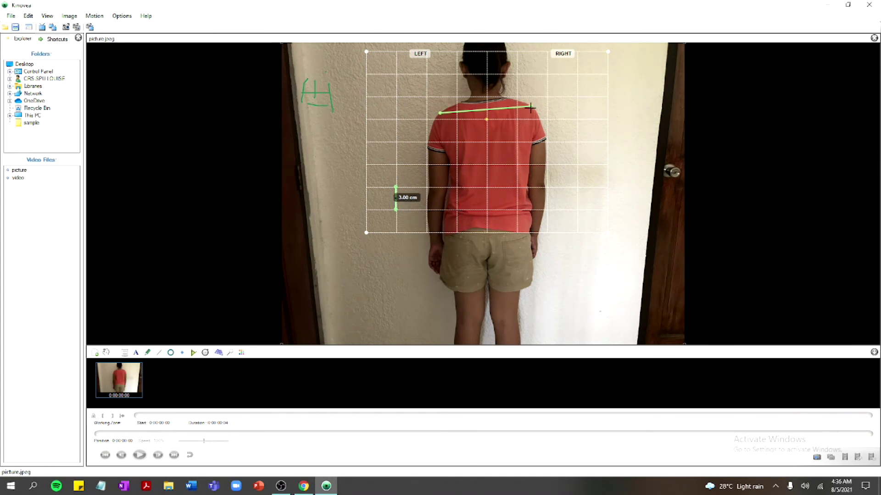
Draw short vertical lines at the right and left shoulder ends, reading 1.78 cm and 0.80 cm.
{"action": "left_click_drag", "start_coordinate": [530, 106], "coordinate": [532, 120]}
{"action": "left_click_drag", "start_coordinate": [439, 112], "coordinate": [439, 118]}
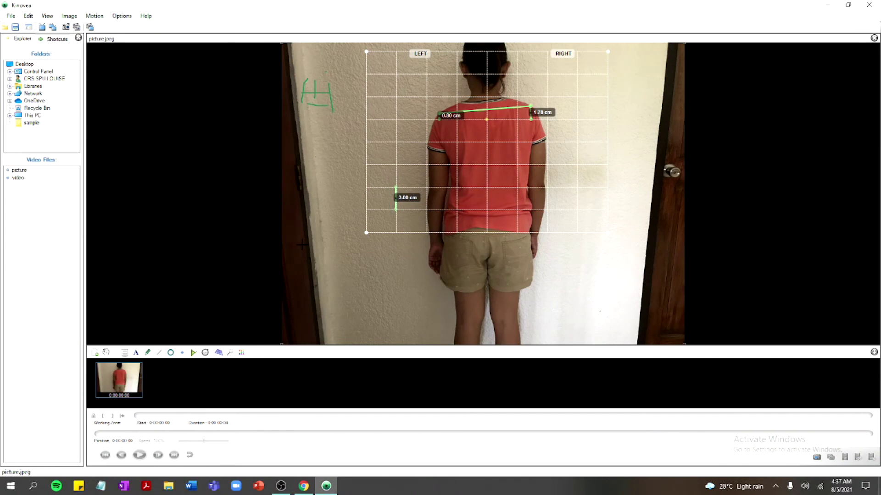
Magnify the neck area briefly, then drag the LEFT and RIGHT labels inward beside the head.
{"action": "left_click", "coordinate": [231, 353]}
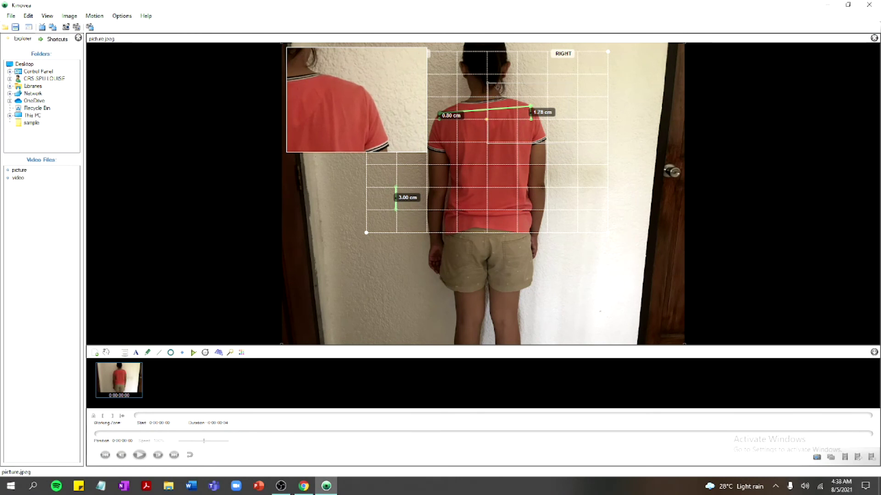
{"action": "left_click_drag", "start_coordinate": [498, 84], "coordinate": [419, 86]}
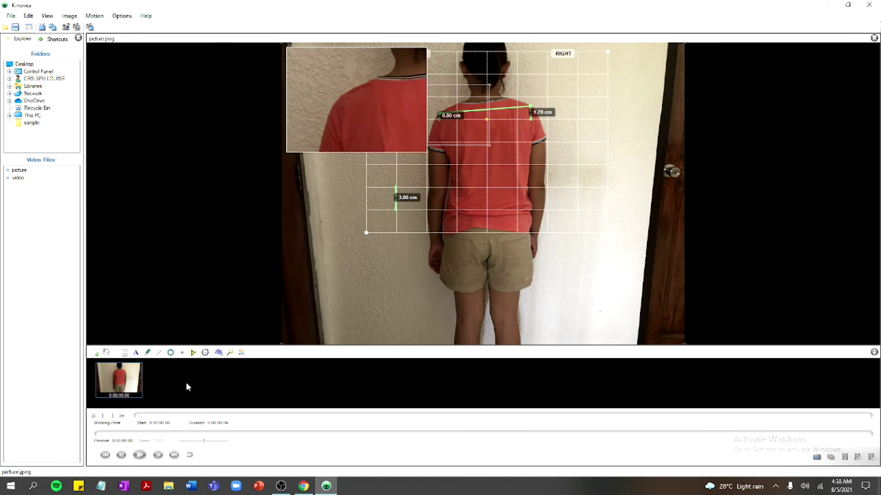
{"action": "left_click", "coordinate": [232, 353]}
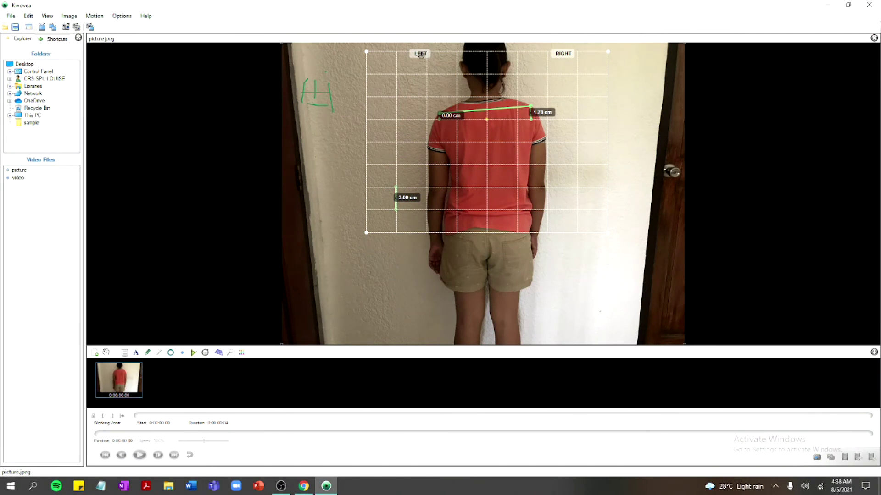
{"action": "left_click_drag", "start_coordinate": [421, 58], "coordinate": [442, 62]}
{"action": "left_click_drag", "start_coordinate": [562, 55], "coordinate": [532, 64]}
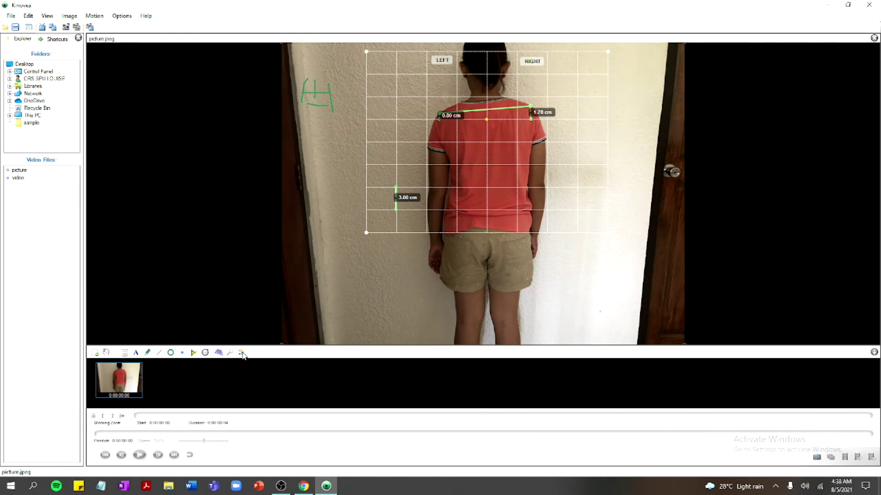
{"action": "left_click", "coordinate": [241, 353]}
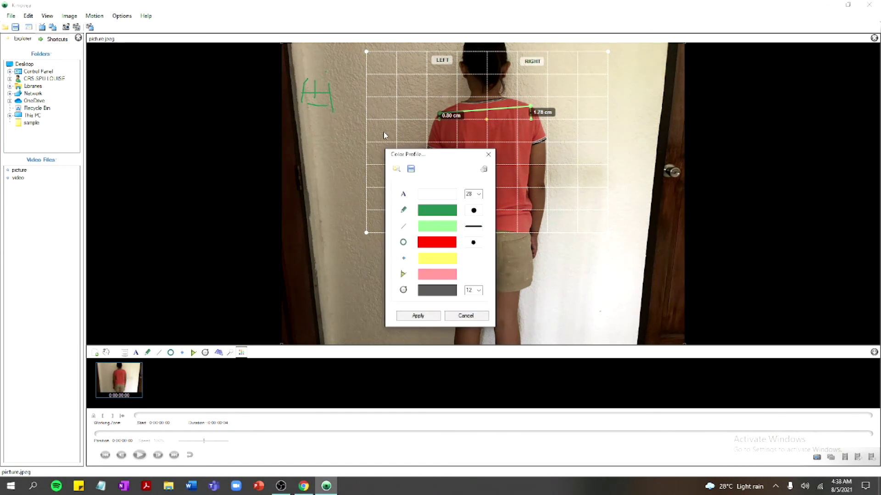
{"action": "left_click_drag", "start_coordinate": [438, 158], "coordinate": [320, 63]}
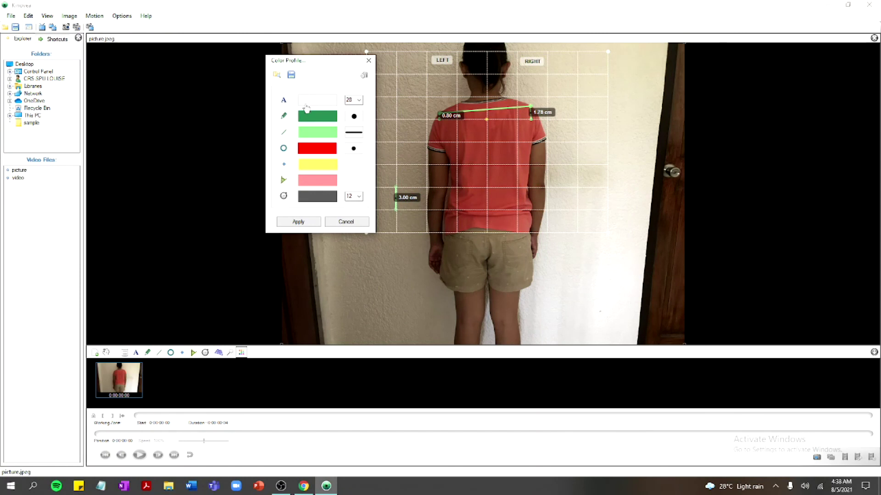
{"action": "left_click", "coordinate": [305, 103]}
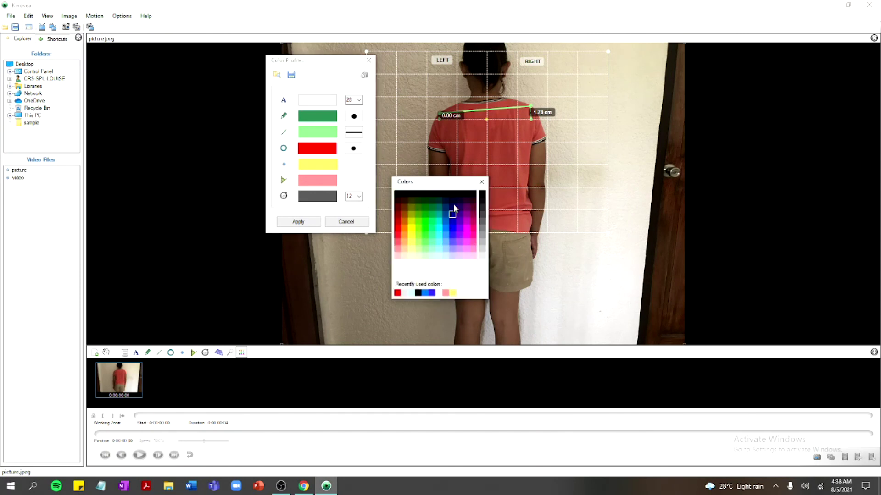
{"action": "left_click", "coordinate": [481, 182]}
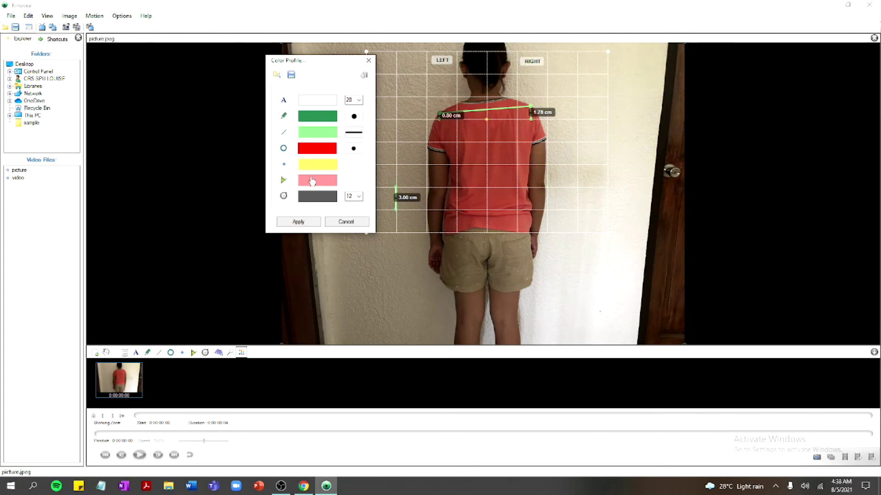
{"action": "left_click", "coordinate": [346, 226]}
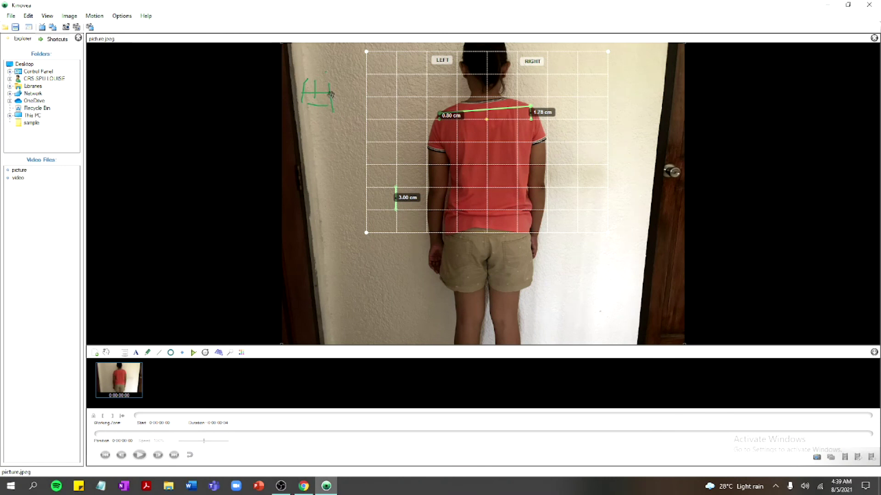
Undo the last sketch stroke and save the frame as JPEG 'POSTURE' in Desktop > sample.
{"action": "key", "text": "ctrl+z"}
{"action": "key", "text": "ctrl+z"}
{"action": "left_click", "coordinate": [817, 457]}
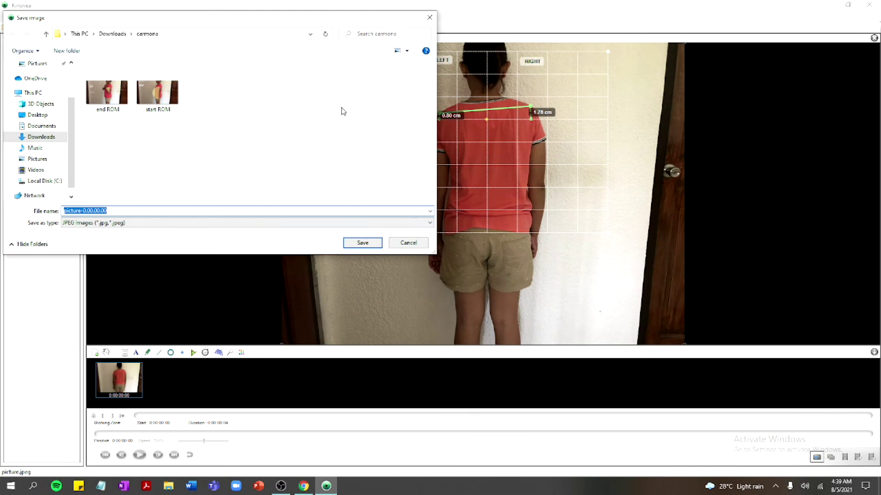
{"action": "left_click_drag", "start_coordinate": [204, 20], "coordinate": [324, 34]}
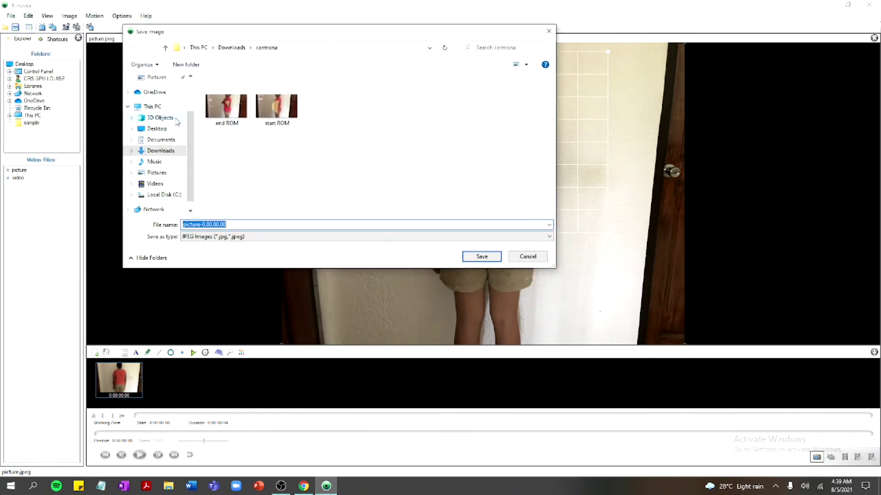
{"action": "left_click_drag", "start_coordinate": [190, 138], "coordinate": [196, 90]}
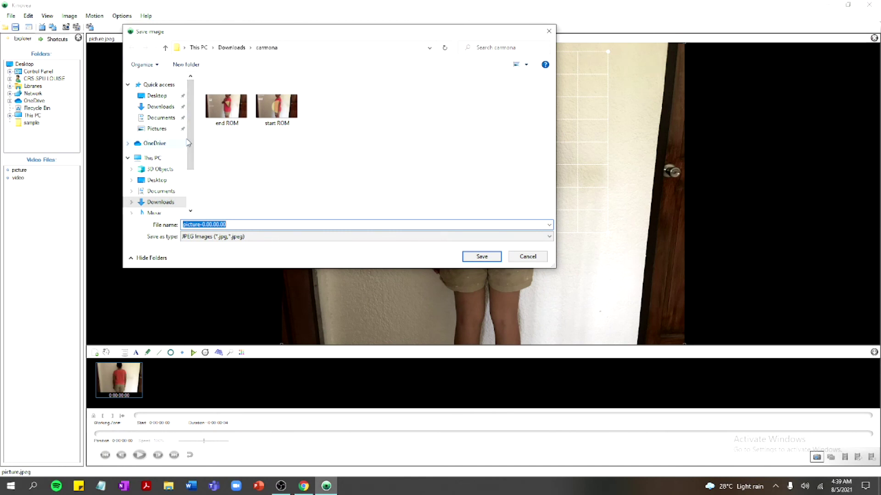
{"action": "left_click", "coordinate": [157, 97]}
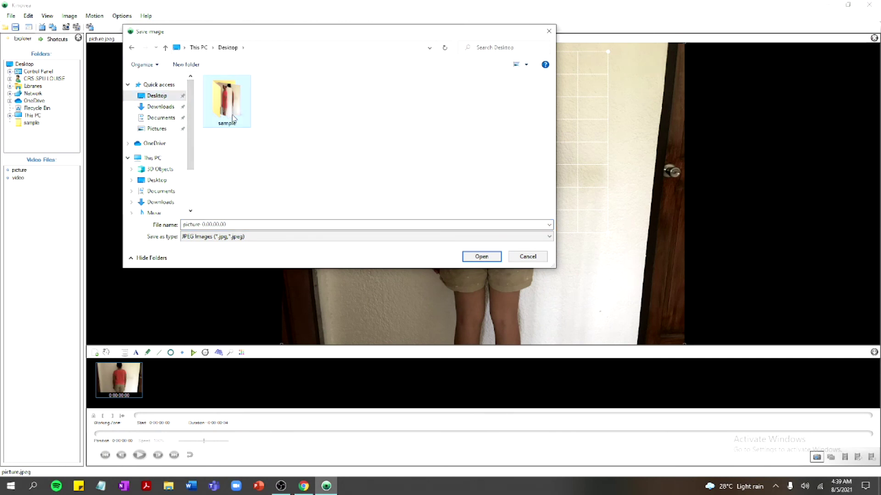
{"action": "double_click", "coordinate": [231, 114]}
{"action": "left_click", "coordinate": [238, 224]}
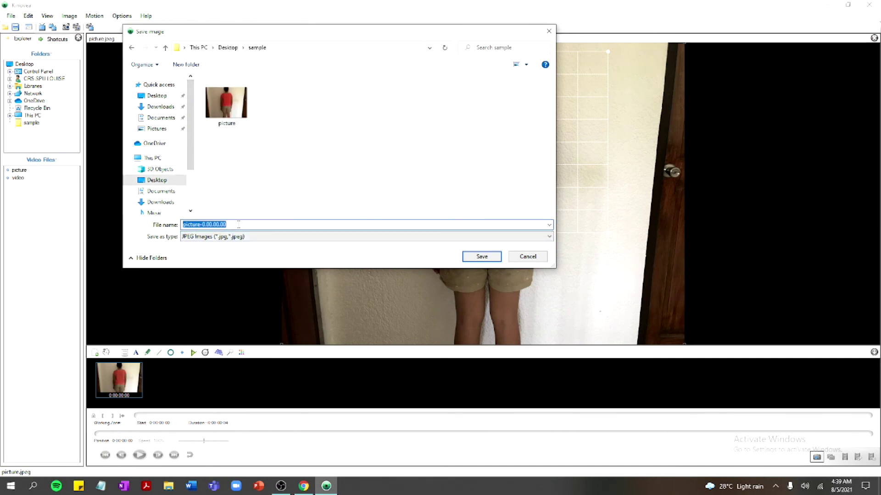
{"action": "type", "text": "POSTURE"}
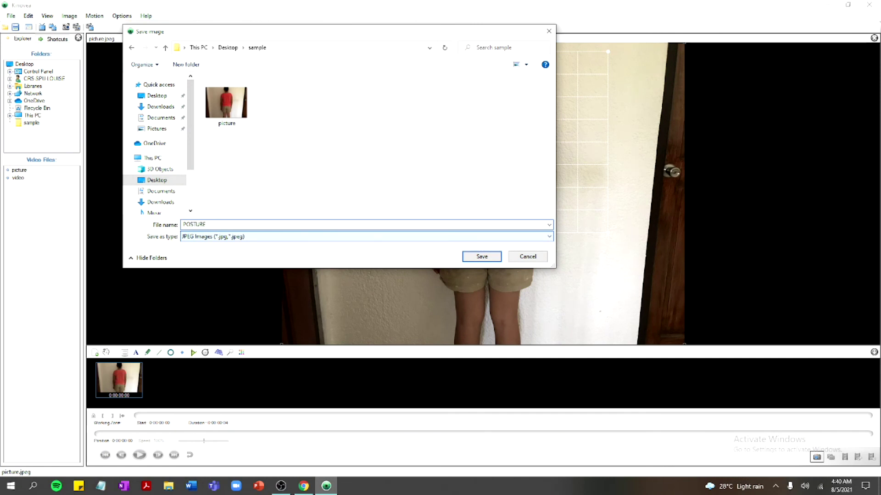
{"action": "left_click", "coordinate": [480, 256]}
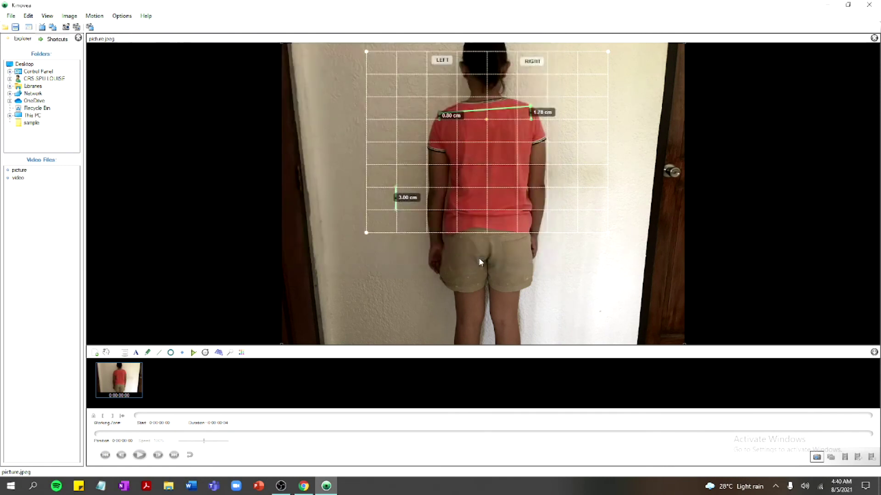